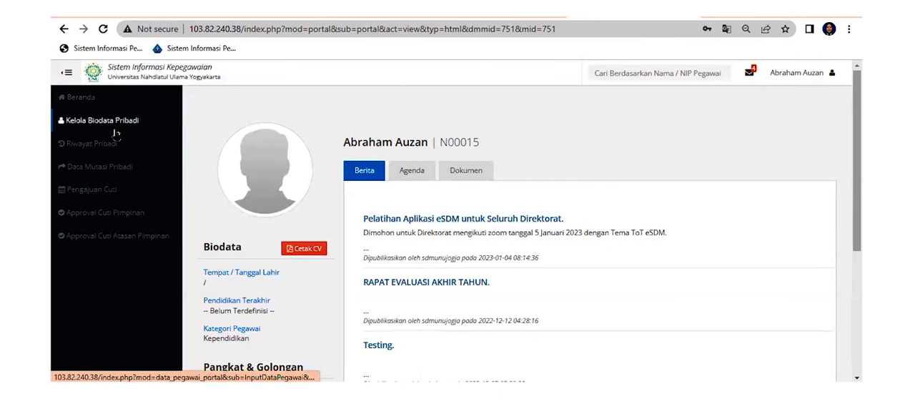
Open the personal biodata management page (Kelola Biodata Pribadi) and view its Dokumen section
left_click(153, 127)
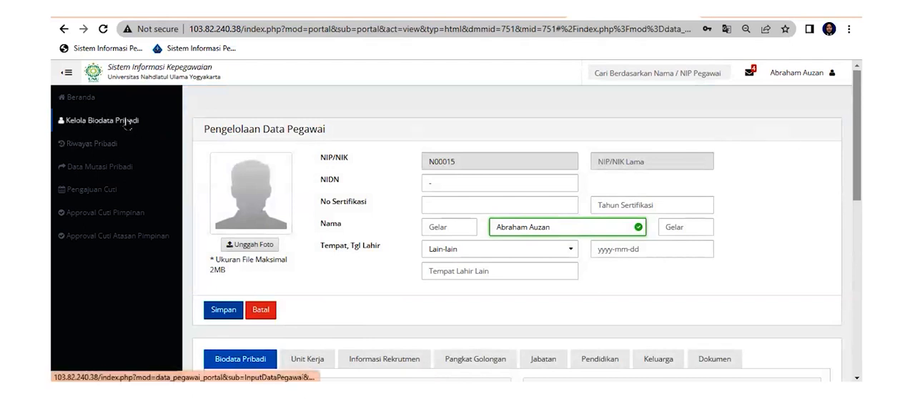
scroll(344, 208, "down", 3)
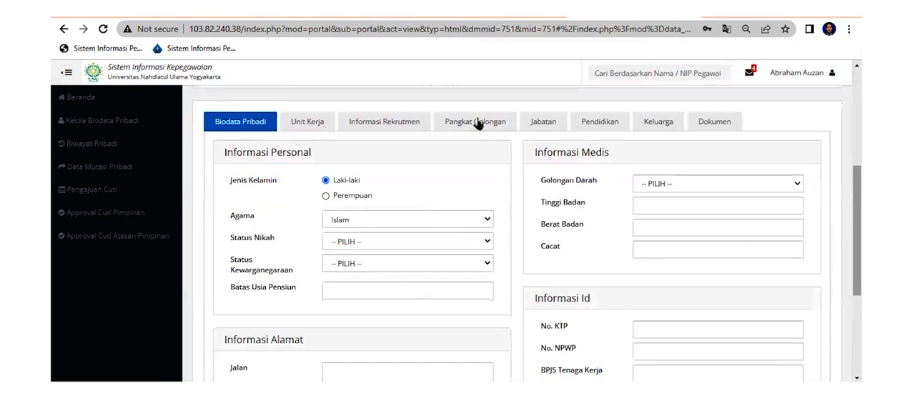
left_click(710, 126)
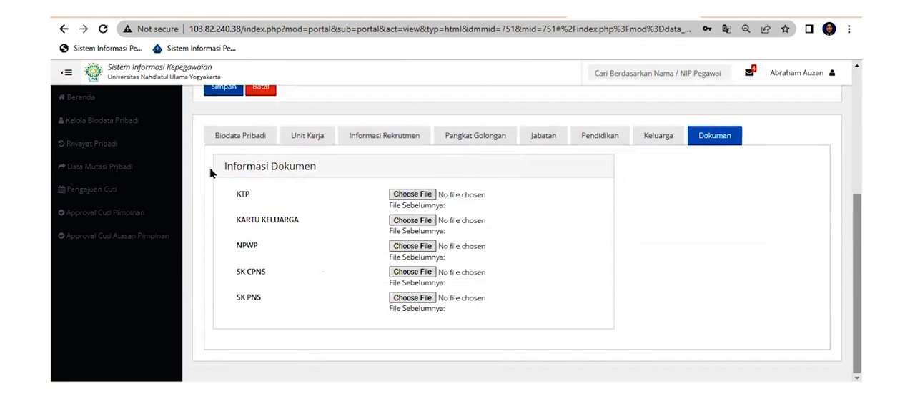
scroll(211, 173, "up", 3)
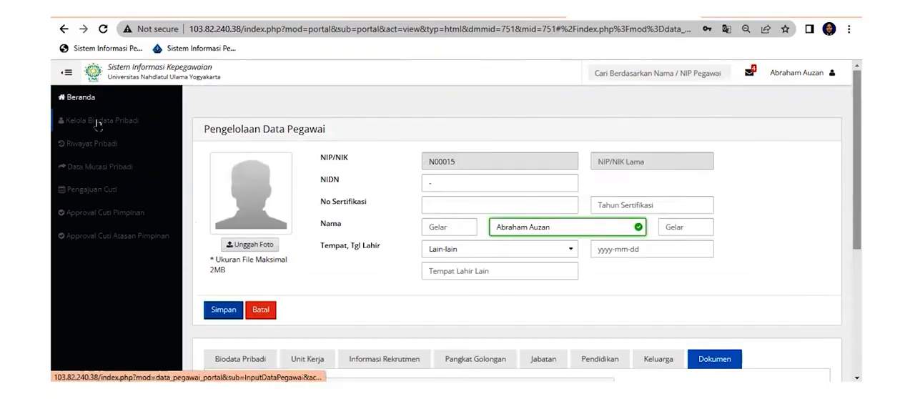
Open the personal history page (Riwayat Pribadi) and show the Pendidikan records
left_click(96, 146)
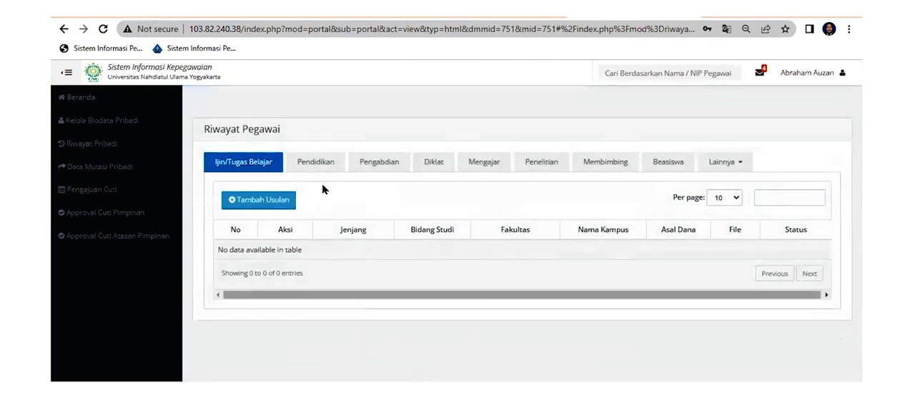
left_click(308, 161)
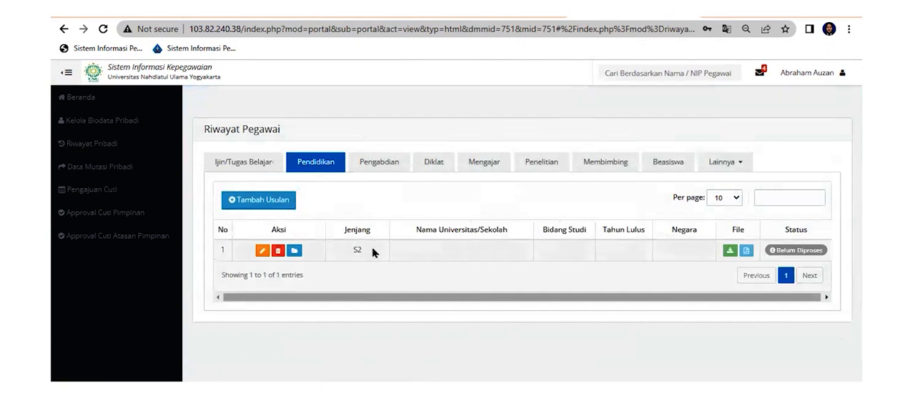
left_click(263, 202)
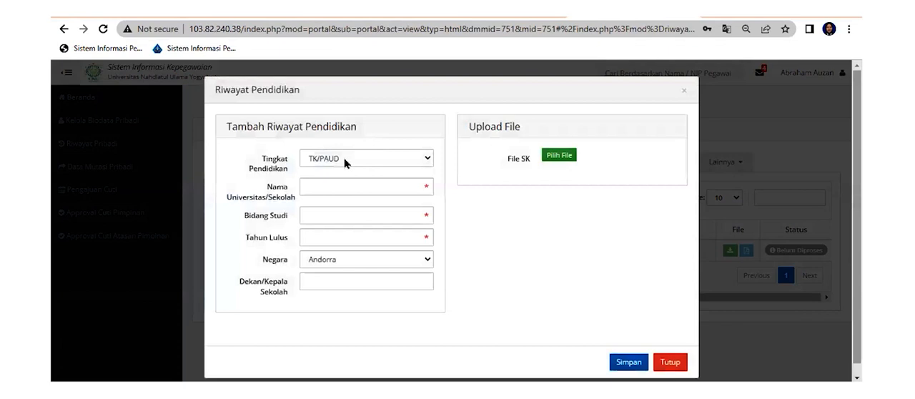
left_click(346, 163)
left_click(327, 249)
left_click(329, 191)
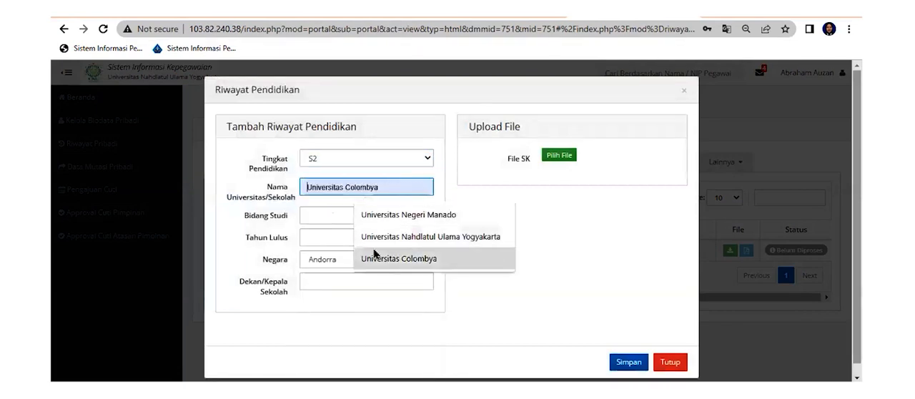
left_click(320, 215)
left_click(662, 362)
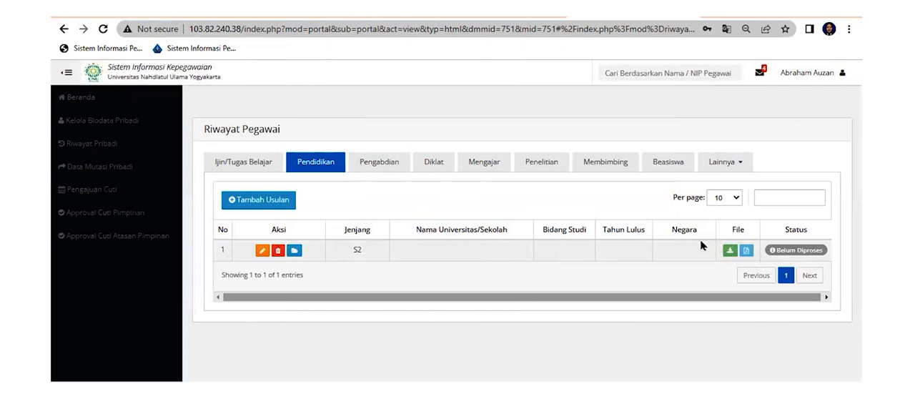
Check the education level and the approval status of the listed education record
left_click_drag(771, 251, 826, 253)
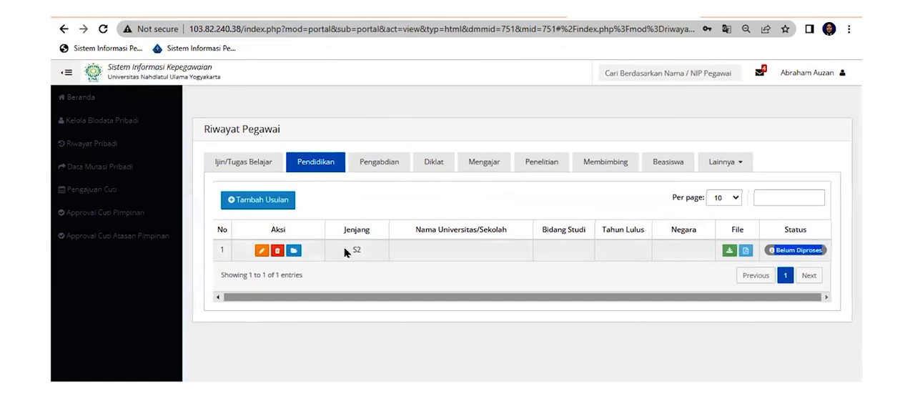
left_click_drag(349, 251, 394, 249)
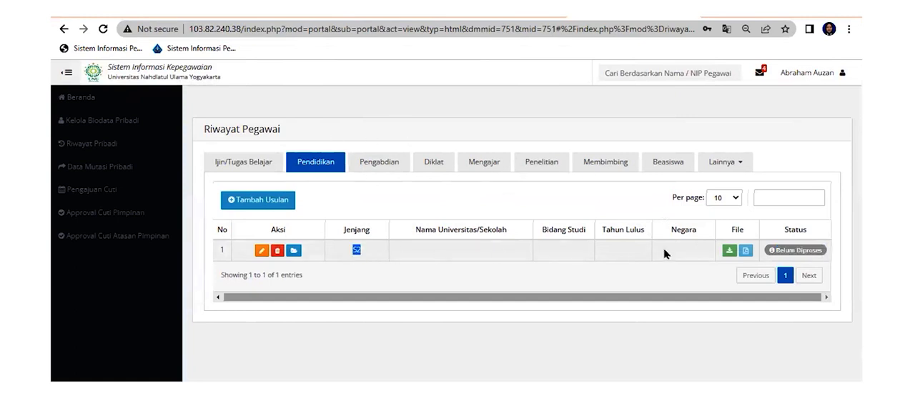
left_click_drag(770, 253, 826, 251)
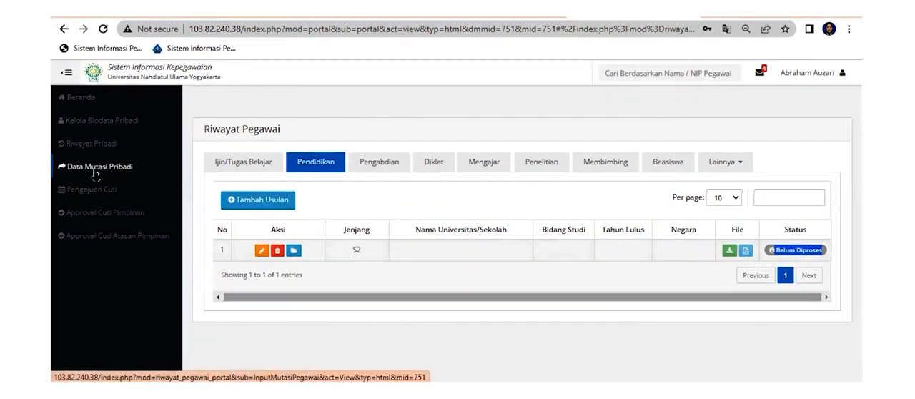
Open Data Mutasi Pribadi and look through Pangkat dan Golongan, KGB, Jabatan Fungsional and Jabatan Struktural, ending on the Unit Kerja records
left_click(95, 170)
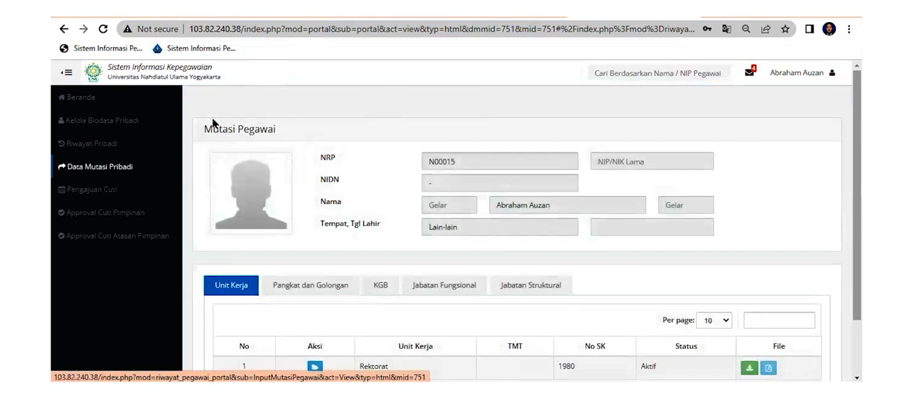
scroll(818, 105, "down", 2)
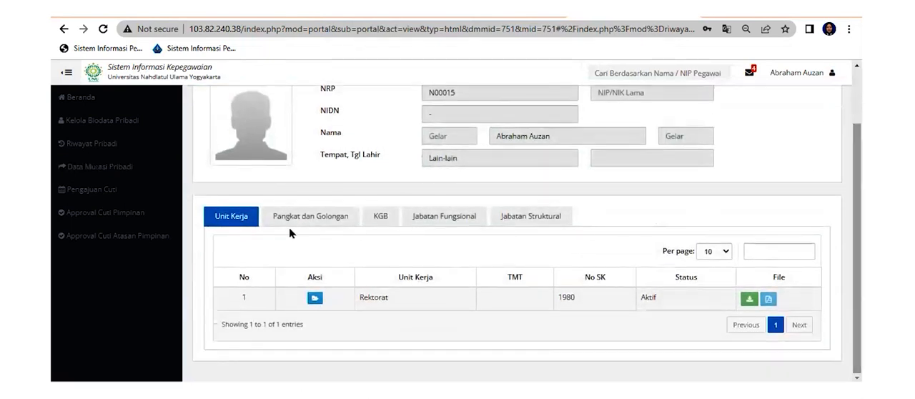
left_click(271, 218)
left_click(380, 221)
left_click(439, 223)
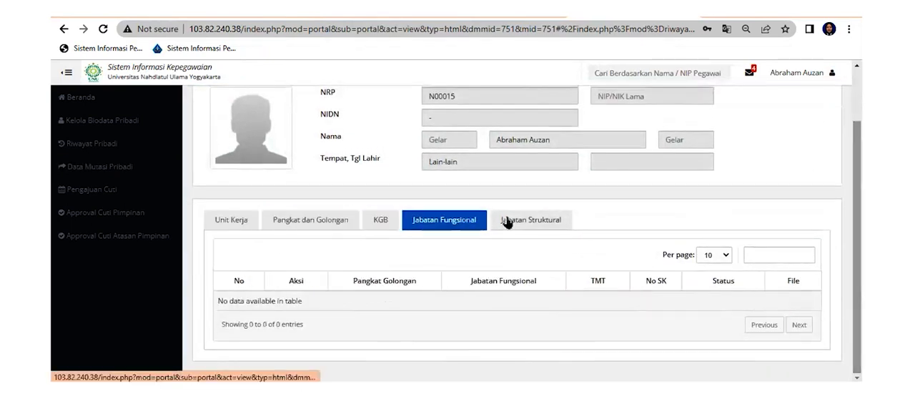
left_click(504, 222)
left_click(251, 223)
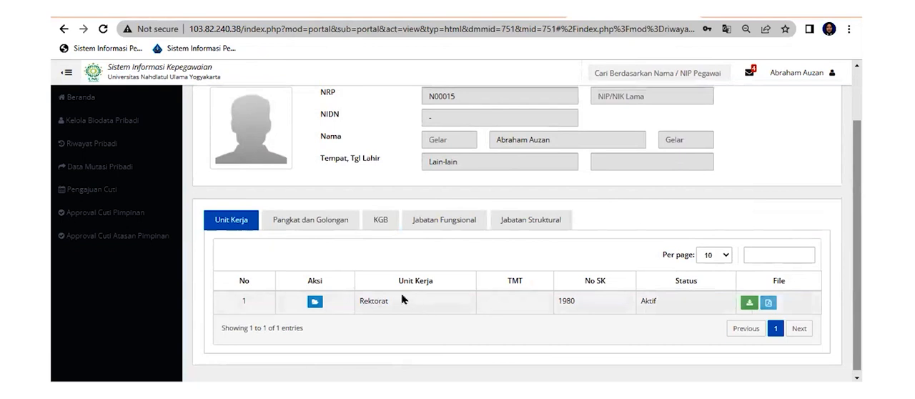
View the details of the Rektorat work-unit transfer, checking its unit, TMT date and status, and close them
left_click(314, 301)
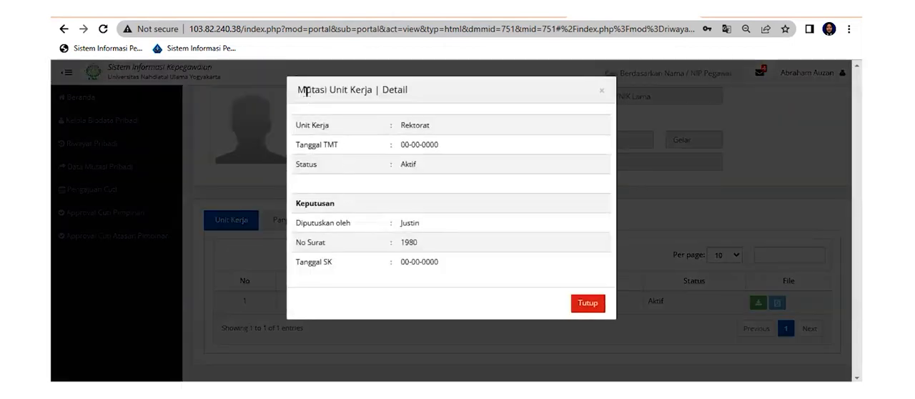
left_click_drag(299, 92, 374, 91)
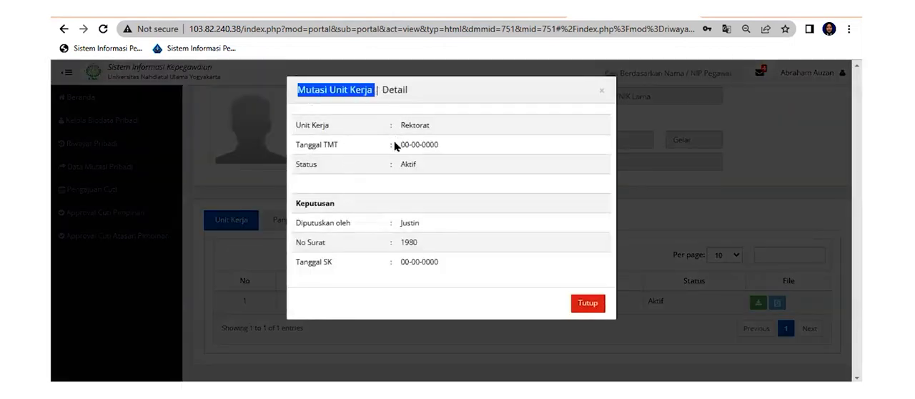
left_click_drag(398, 128, 439, 146)
left_click_drag(399, 165, 417, 165)
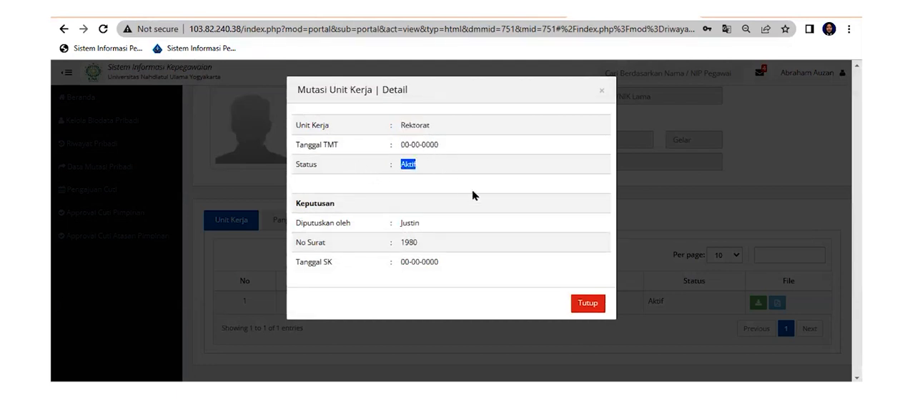
left_click(588, 307)
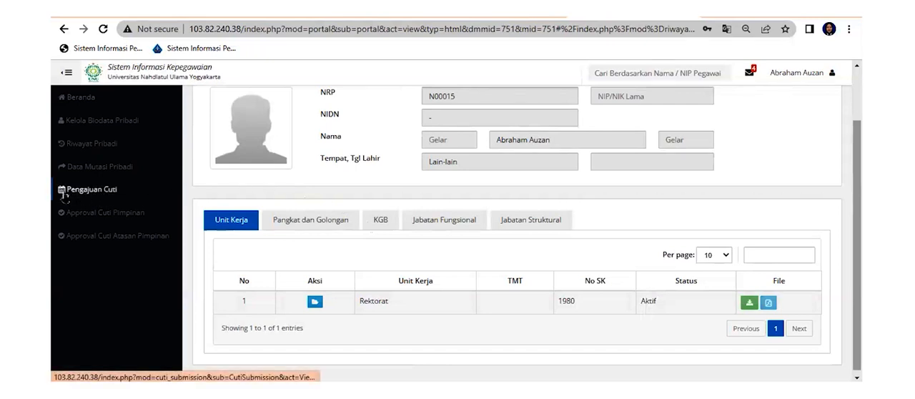
Start a new leave request under Pengajuan Cuti and set the leave type (Jenis Cuti) to Melahirkan
left_click(93, 190)
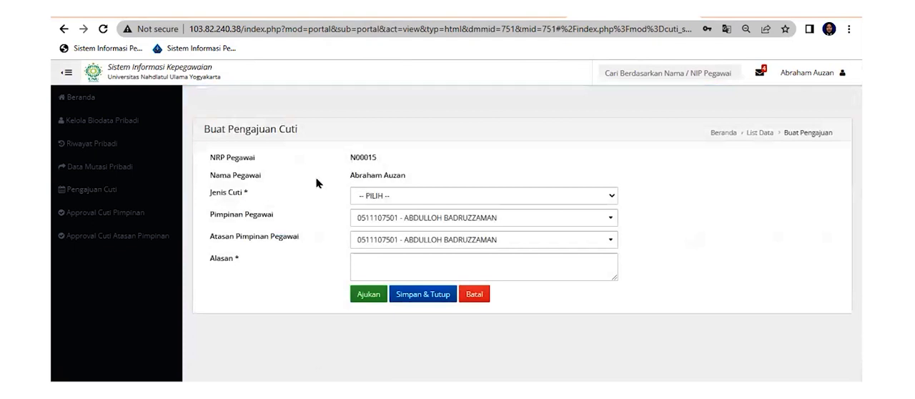
left_click_drag(231, 175, 271, 176)
left_click_drag(350, 175, 402, 176)
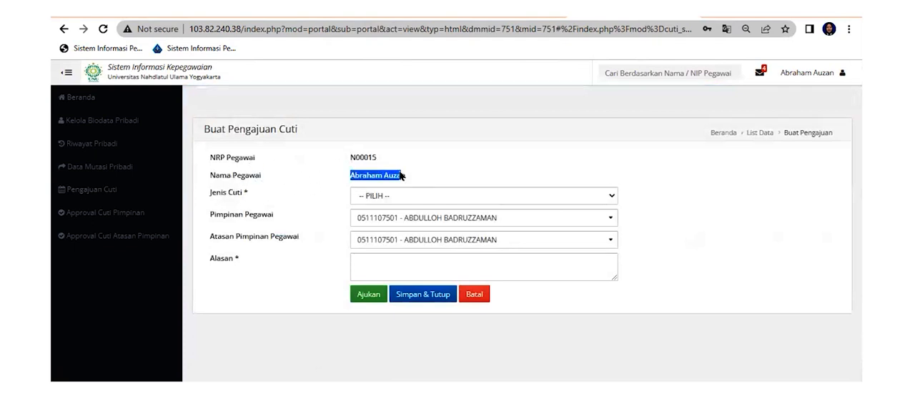
left_click(357, 196)
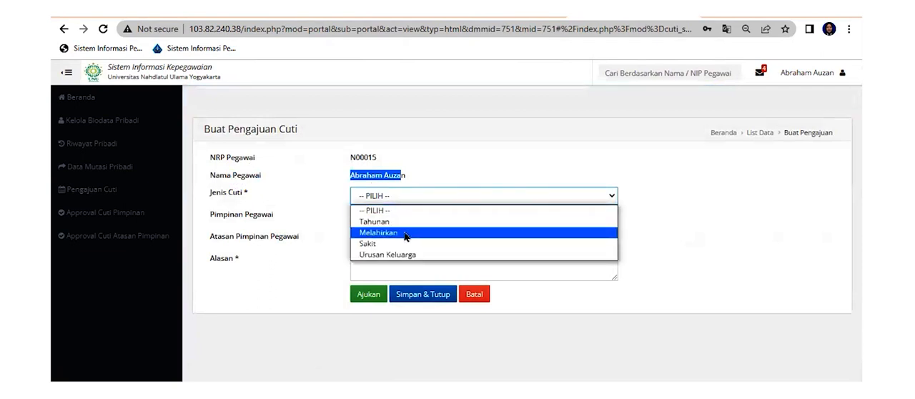
left_click(405, 233)
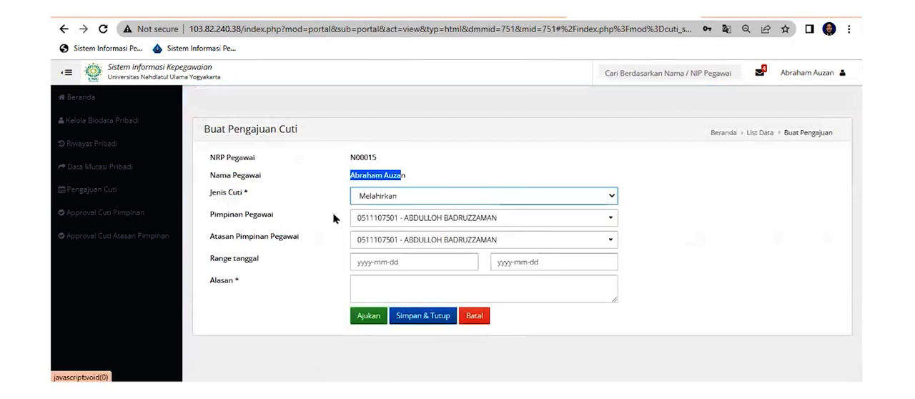
Check the choices offered for Pimpinan Pegawai, Atasan Pimpinan Pegawai and Jenis Cuti in the leave request
left_click(397, 221)
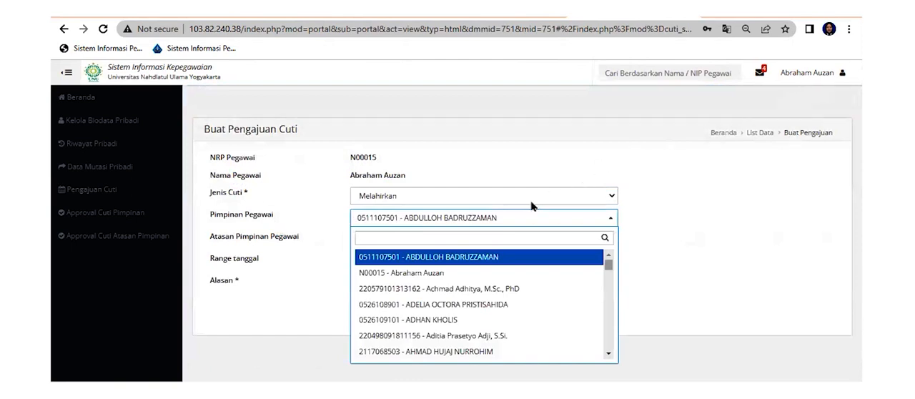
left_click(510, 221)
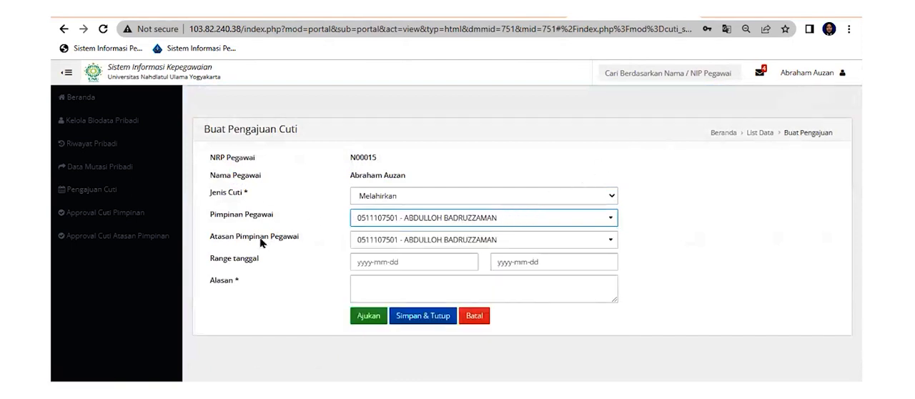
left_click(385, 243)
left_click(383, 233)
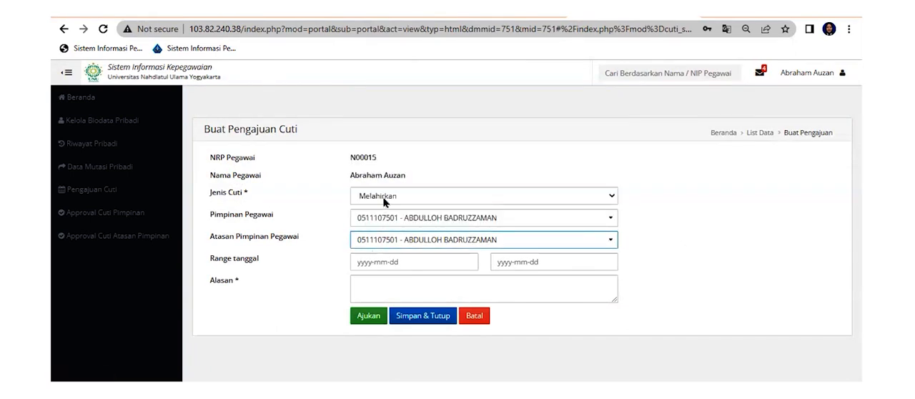
left_click(384, 200)
left_click(400, 262)
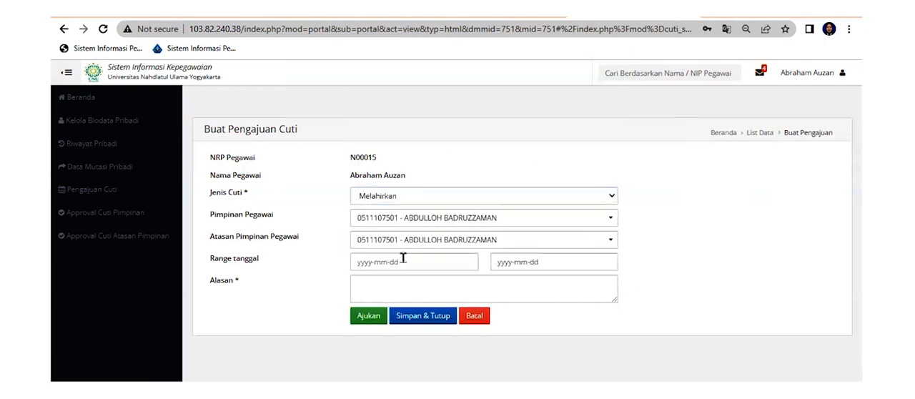
Set the start date of the maternity leave request's Range tanggal to 2023-01-25
left_click(404, 261)
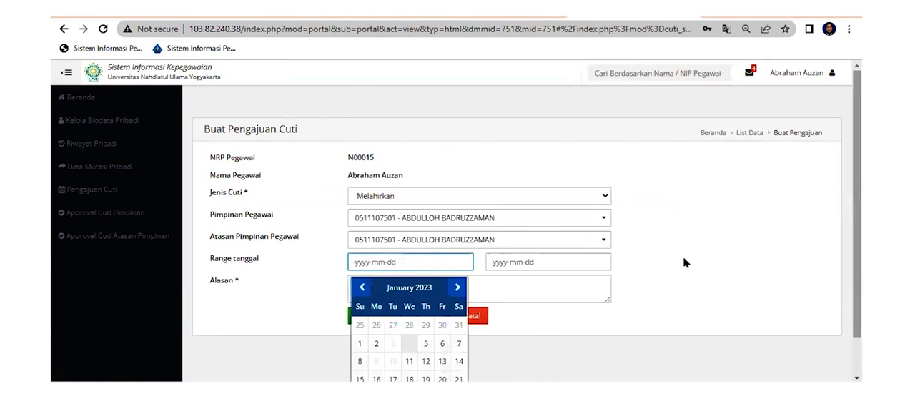
left_click(662, 230)
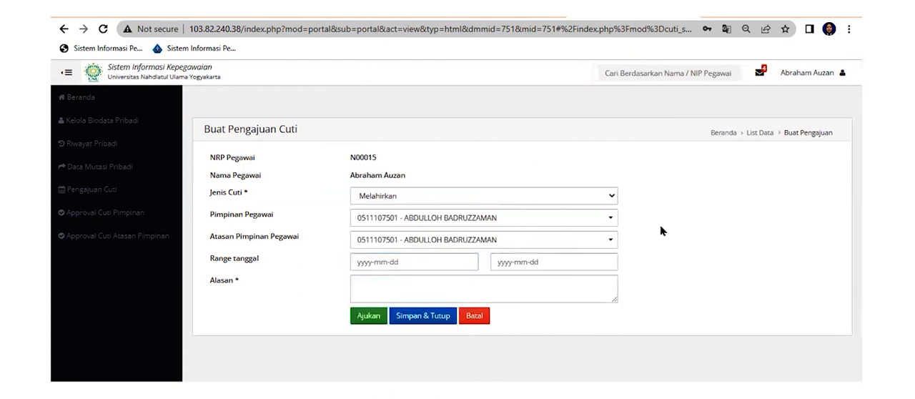
left_click(375, 264)
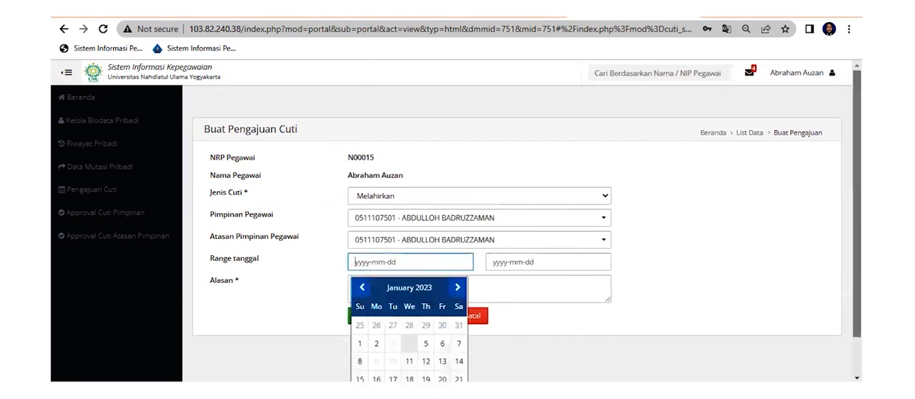
left_click(663, 230)
left_click(443, 259)
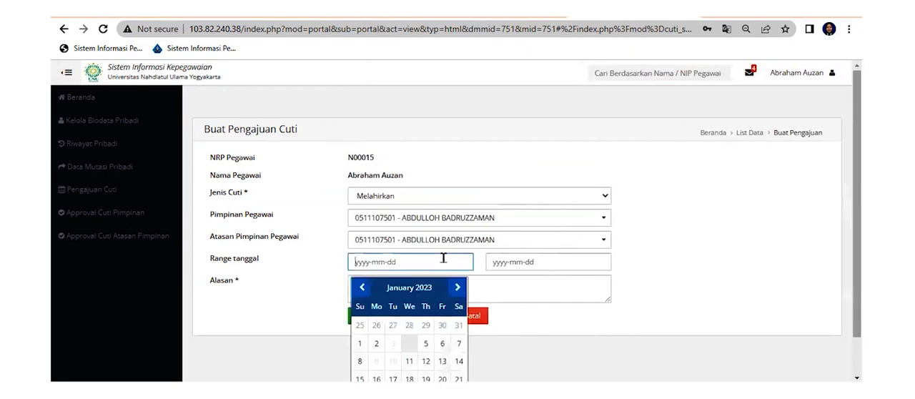
scroll(451, 253, "down", 1)
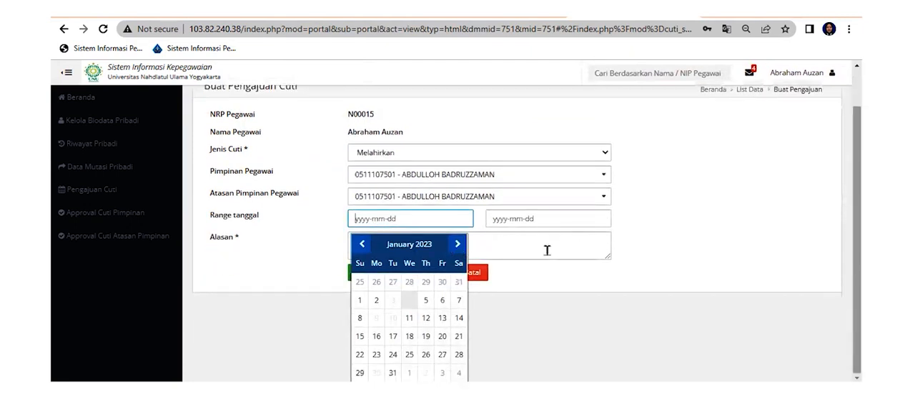
left_click(458, 245)
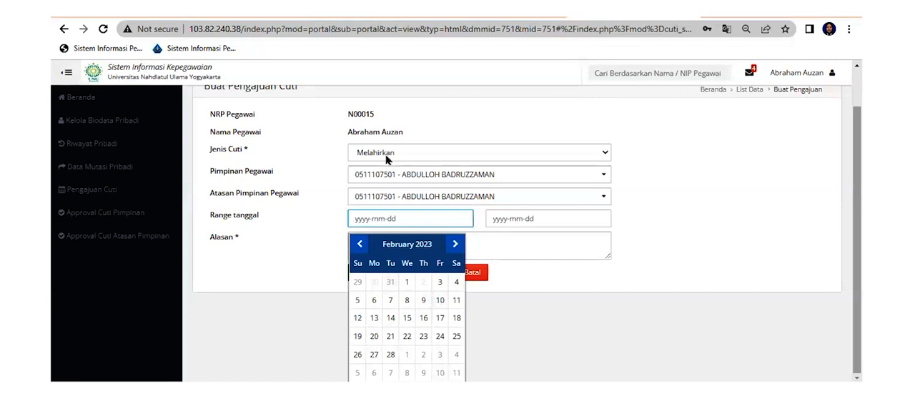
left_click(359, 244)
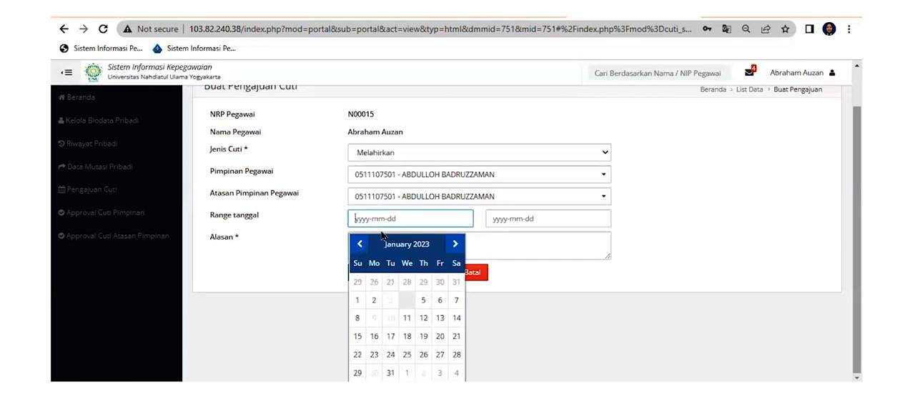
left_click(406, 358)
Set the end date of the leave request's Range tanggal to 2023-02-25
left_click(497, 265)
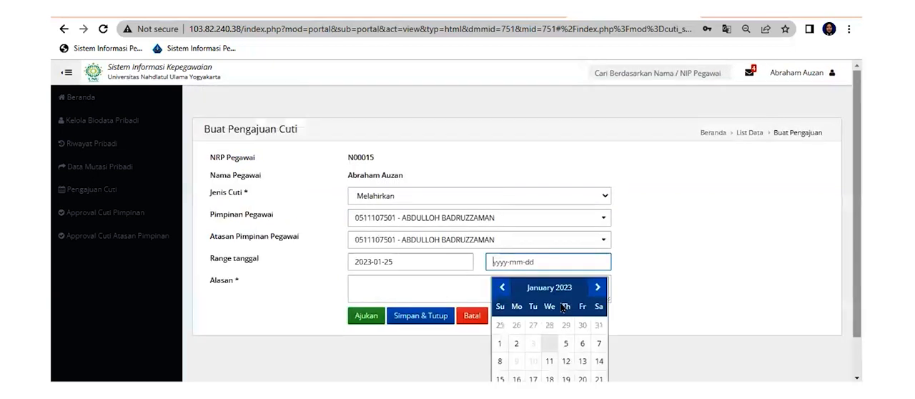
left_click(591, 281)
left_click(596, 378)
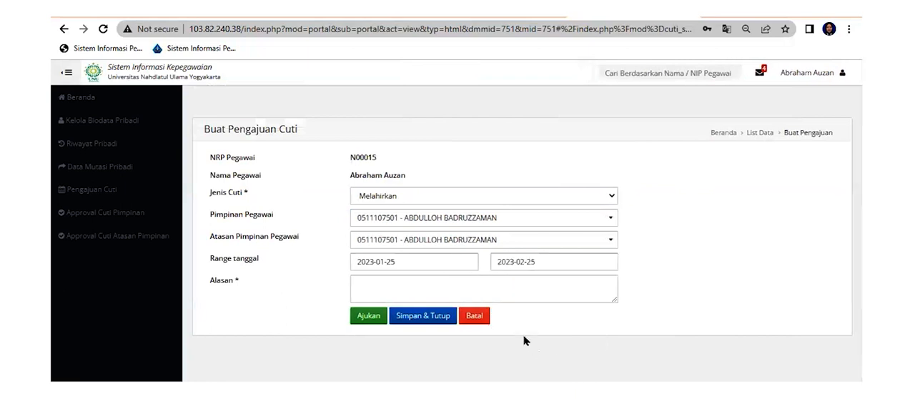
Review the Alasan, Pimpinan Pegawai and Atasan Pimpinan Pegawai fields of the leave request, then check the message notifications
left_click(436, 295)
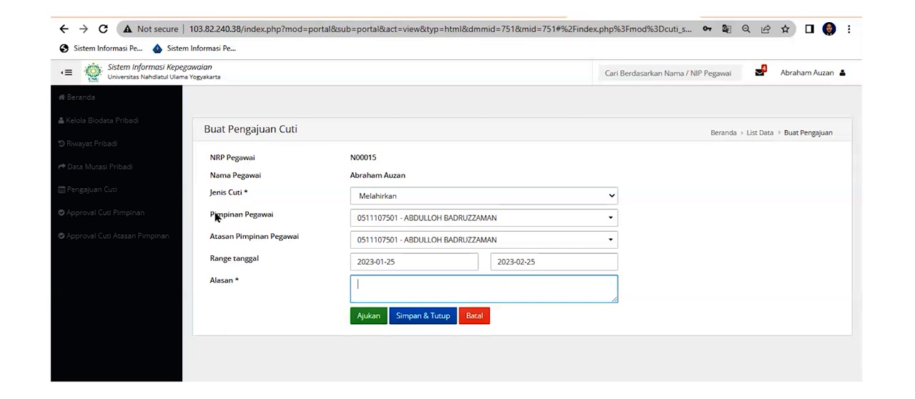
left_click_drag(210, 218, 243, 219)
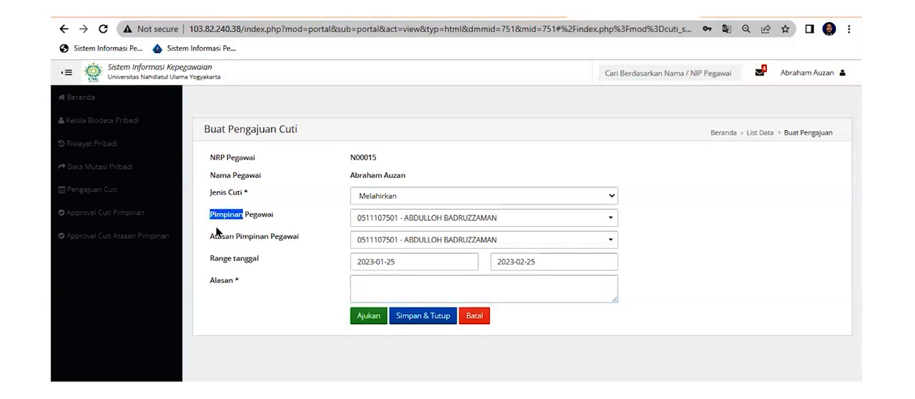
left_click_drag(206, 241, 310, 258)
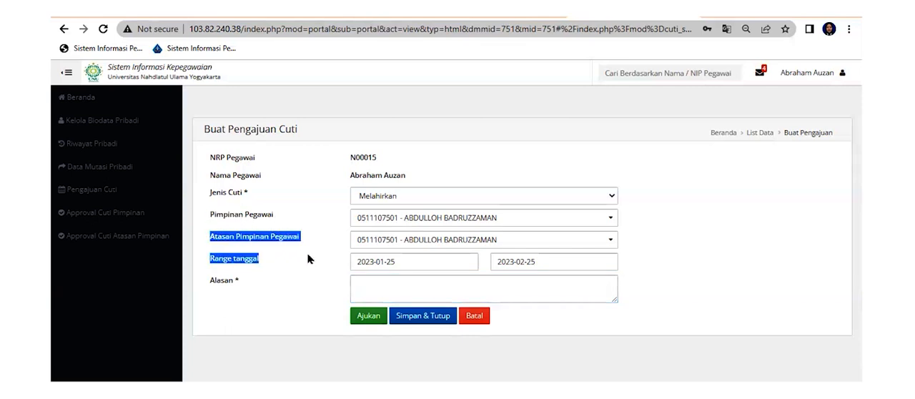
left_click(312, 243)
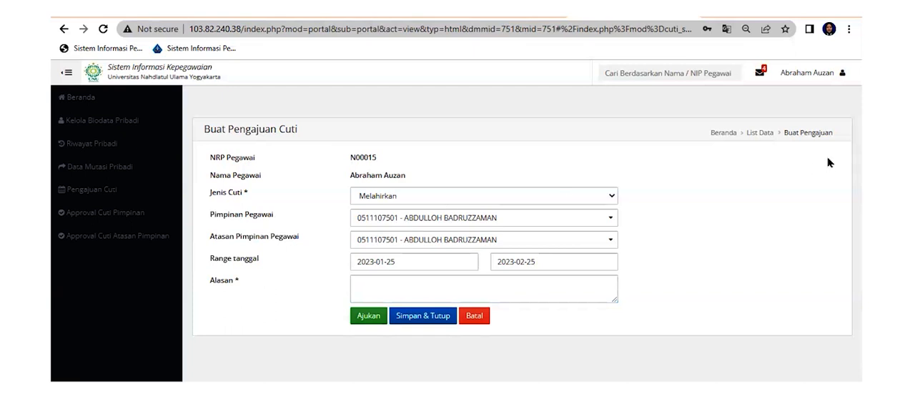
left_click(760, 73)
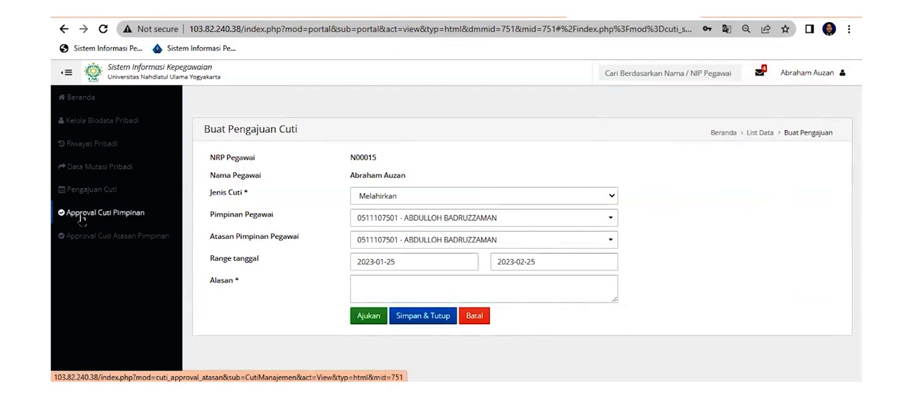
Open the Approval Cuti Pimpinan list and check the leave request messages in the notifications
left_click(179, 213)
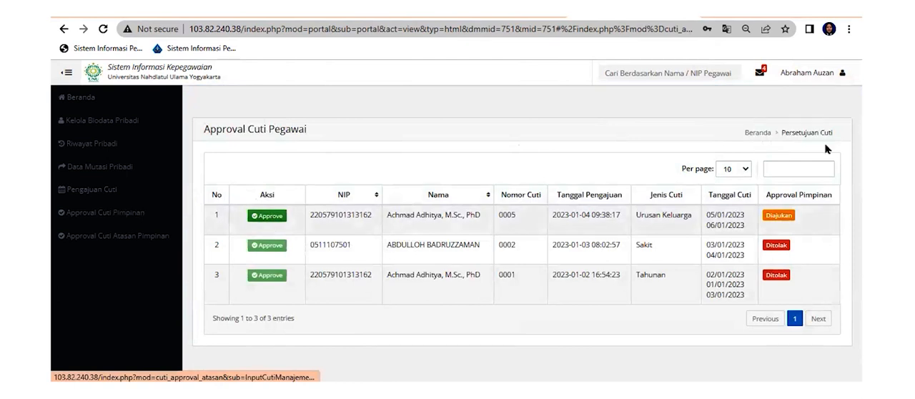
left_click(759, 73)
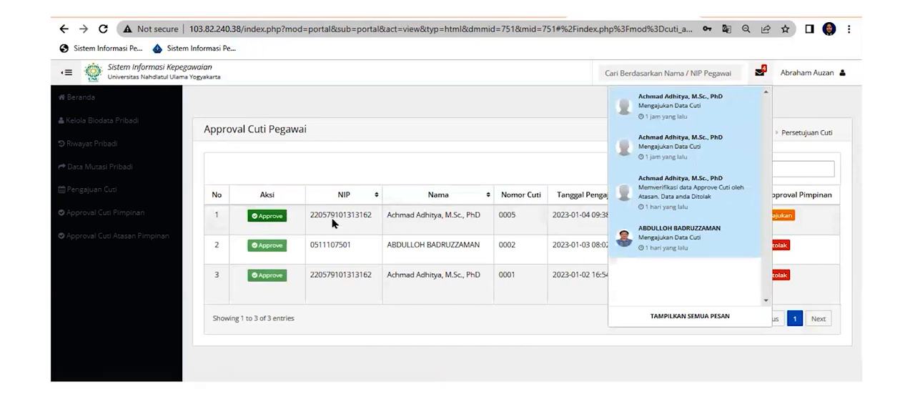
left_click(379, 164)
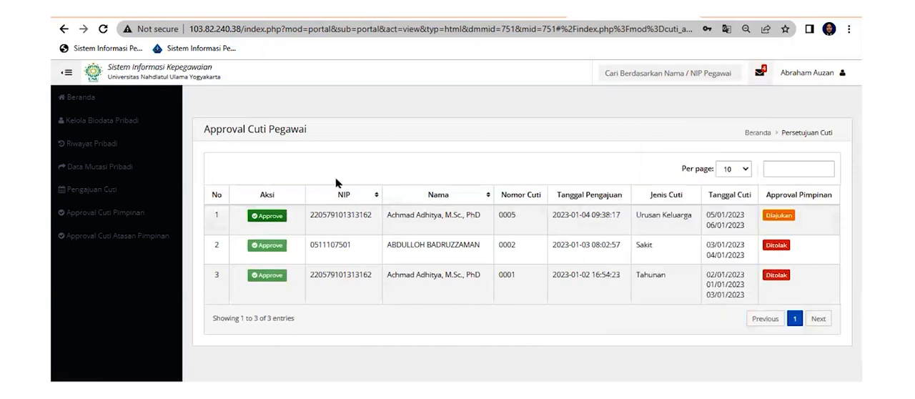
Open the pending Urusan Keluarga leave request, review its dates and reason, set Status Persetujuan to Ditolak and save it
left_click(259, 220)
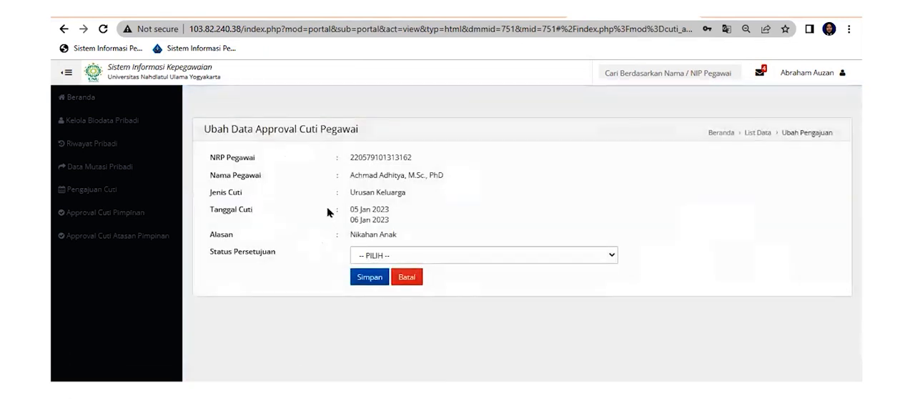
left_click_drag(265, 197, 402, 222)
left_click(366, 231)
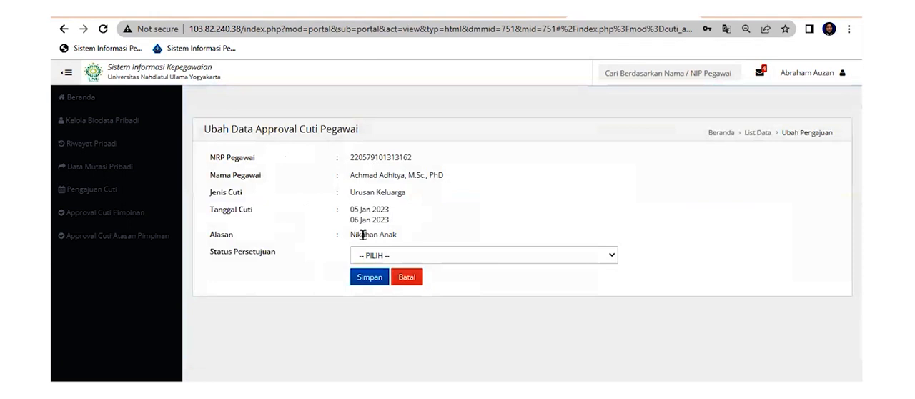
left_click(402, 259)
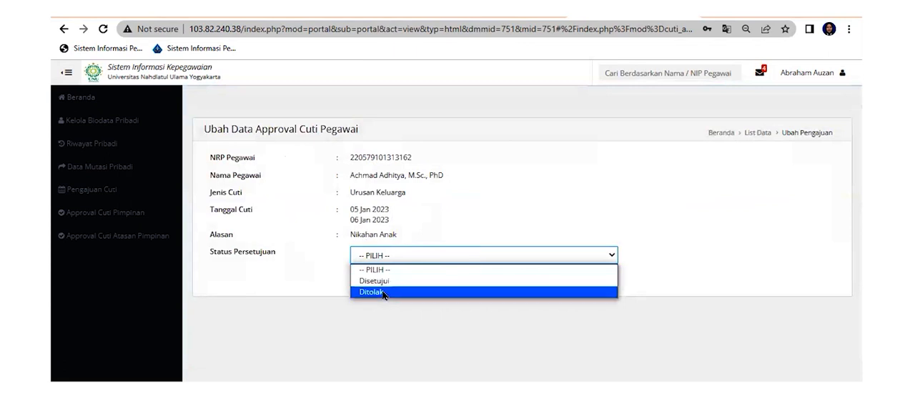
left_click(386, 294)
left_click(371, 277)
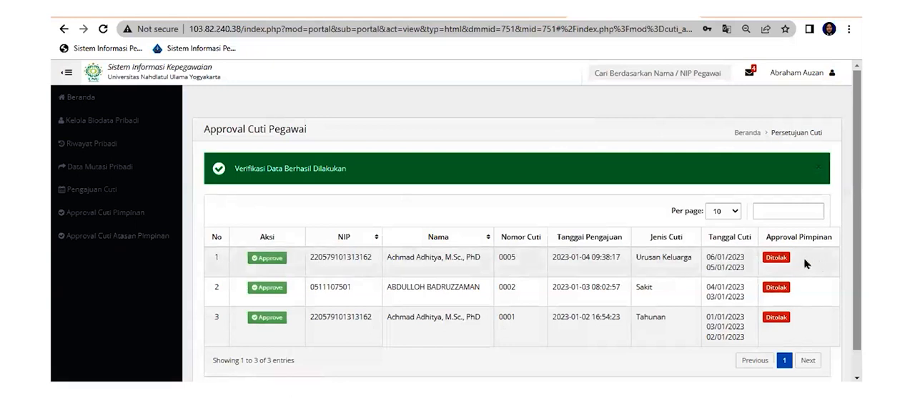
In Approval Cuti Atasan Pimpinan, set the Urusan Keluarga leave request's Status Persetujuan to Ditolak and save it
left_click(139, 243)
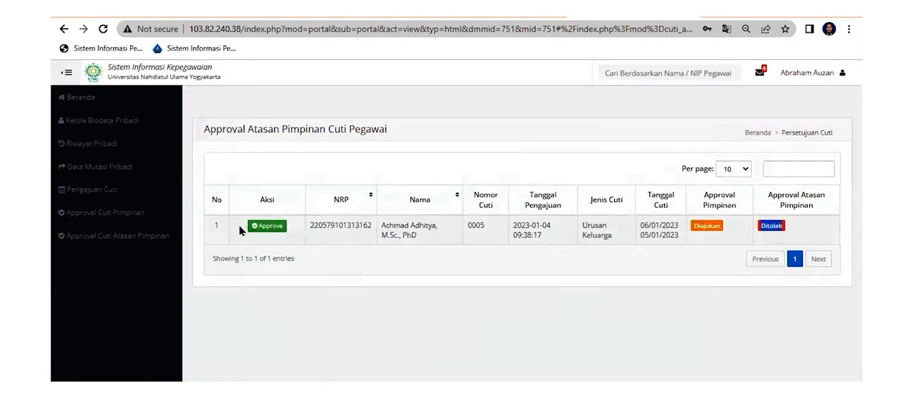
left_click(267, 228)
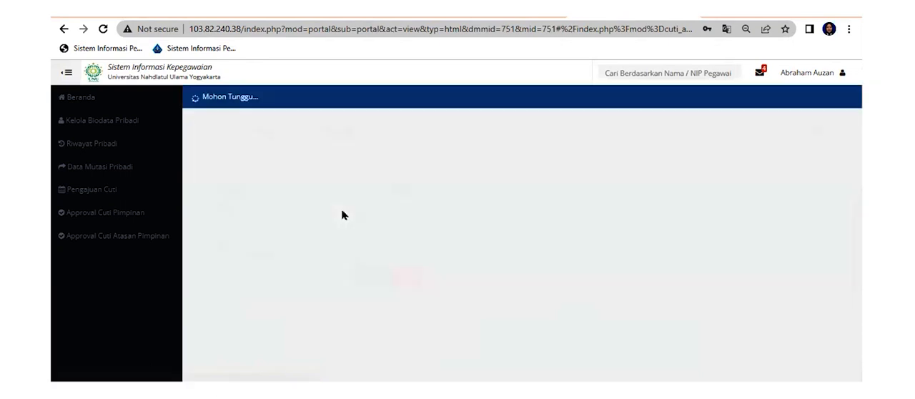
left_click(365, 256)
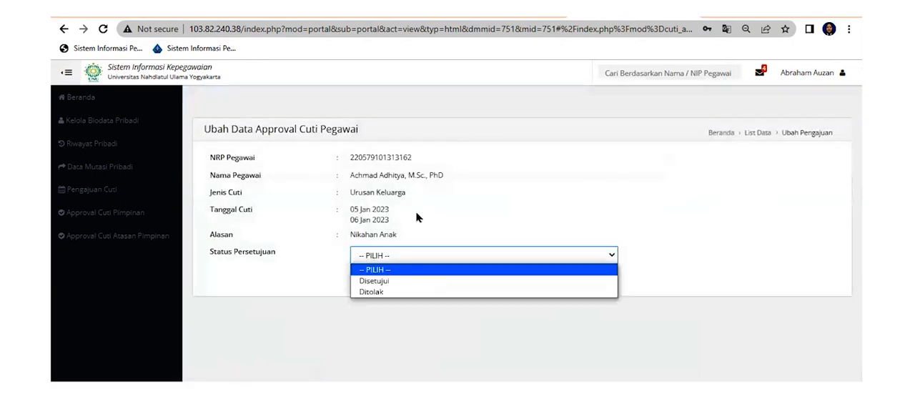
left_click(390, 293)
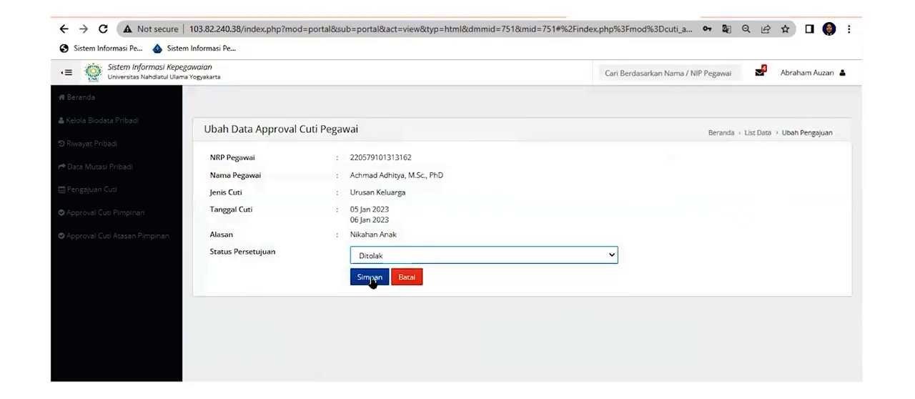
left_click(370, 278)
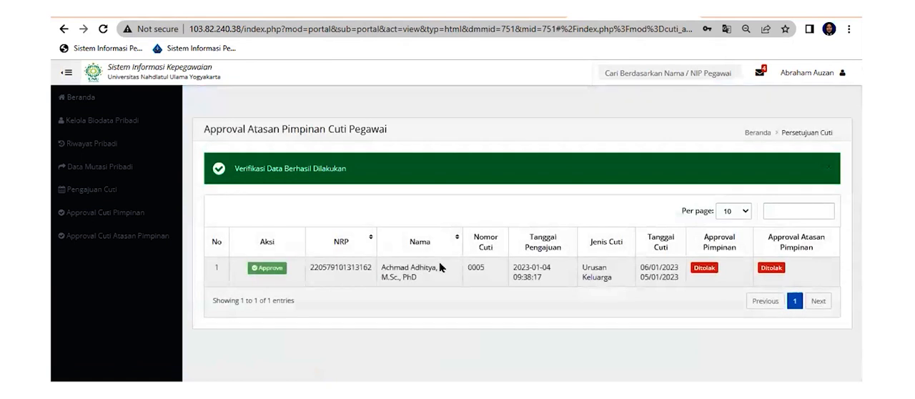
Log out of the employee account and log in with the prefilled administrator account, completing the captcha check
left_click(800, 78)
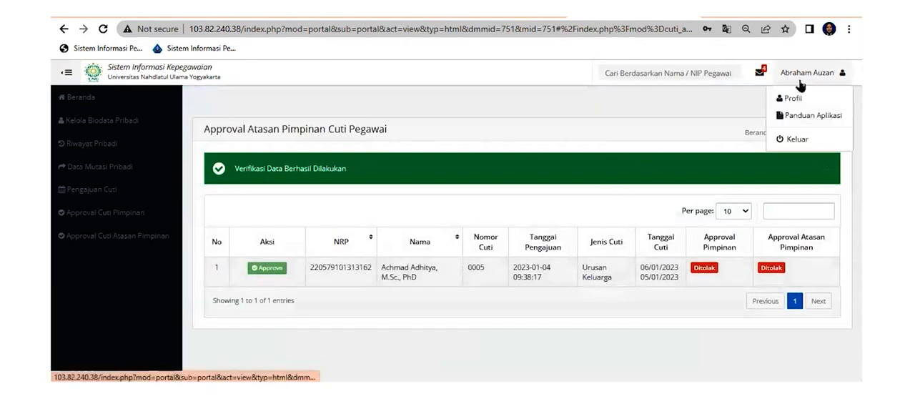
left_click(785, 141)
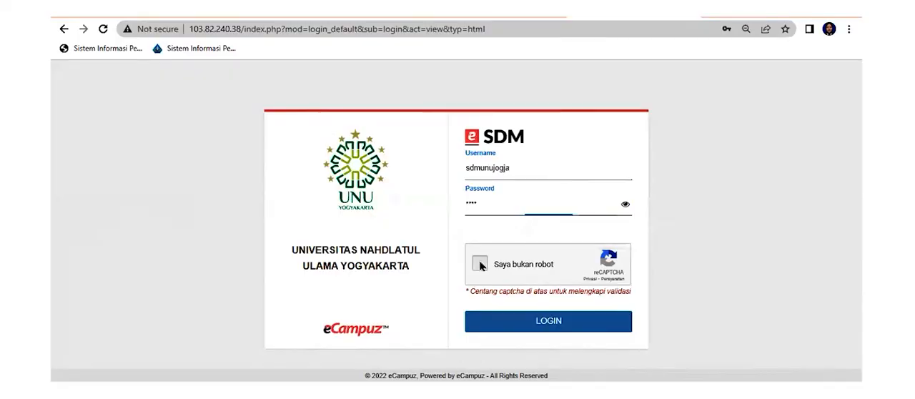
left_click(476, 264)
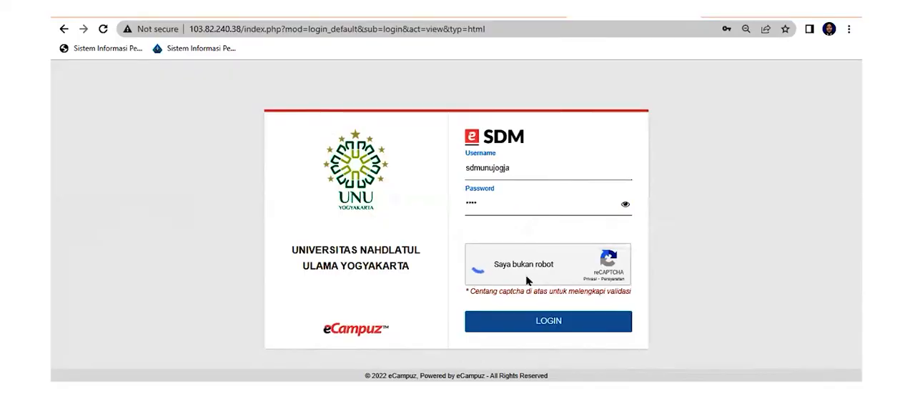
left_click(486, 320)
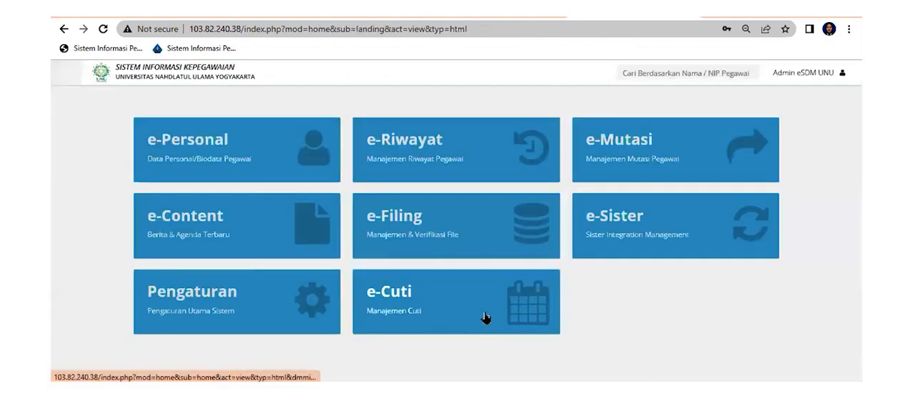
Open the Manajemen Pengajuan list in e-Cuti and sort the leave requests by Nama in descending order
left_click(368, 289)
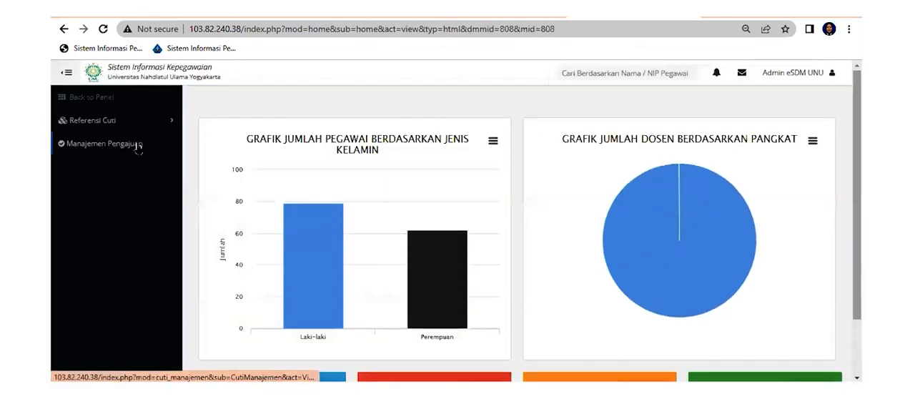
left_click(136, 145)
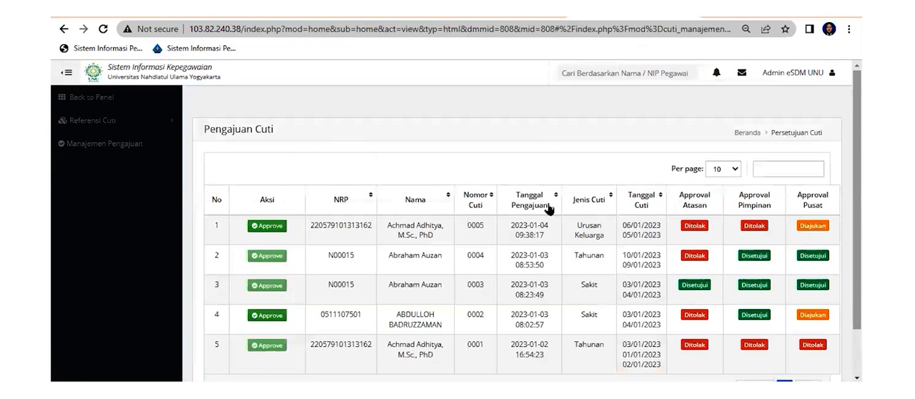
left_click(420, 207)
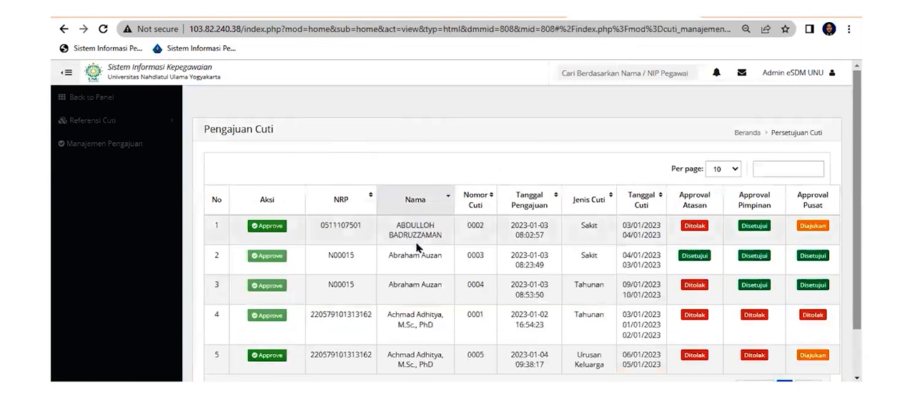
left_click(435, 204)
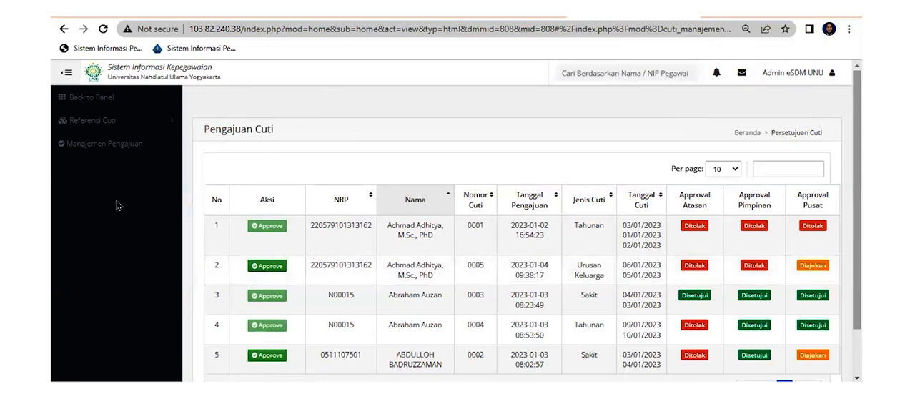
Open the Urusan Keluarga leave request awaiting Approval Pusat, set its Status Persetujuan to Ditolak and save it
left_click(269, 267)
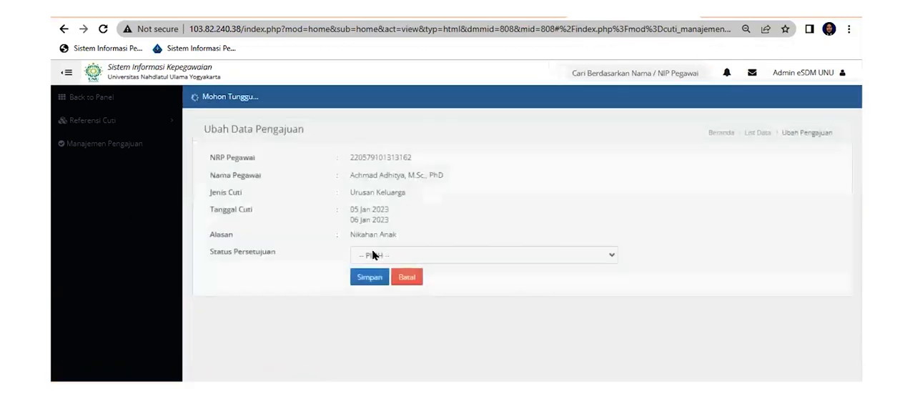
left_click(401, 256)
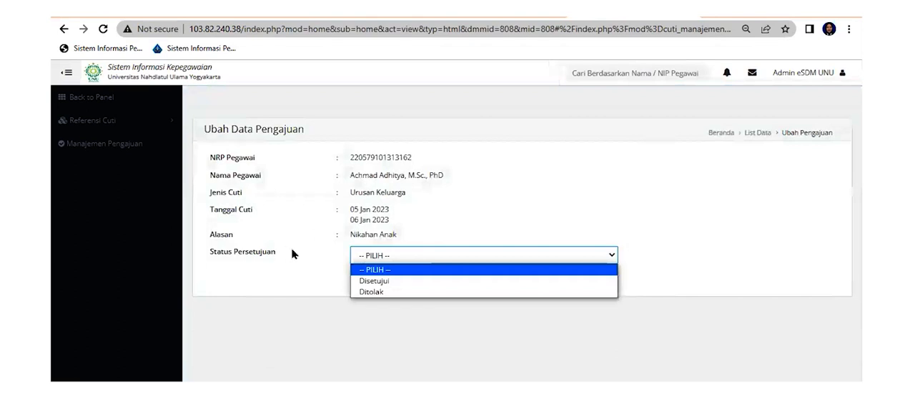
left_click(393, 293)
left_click(390, 329)
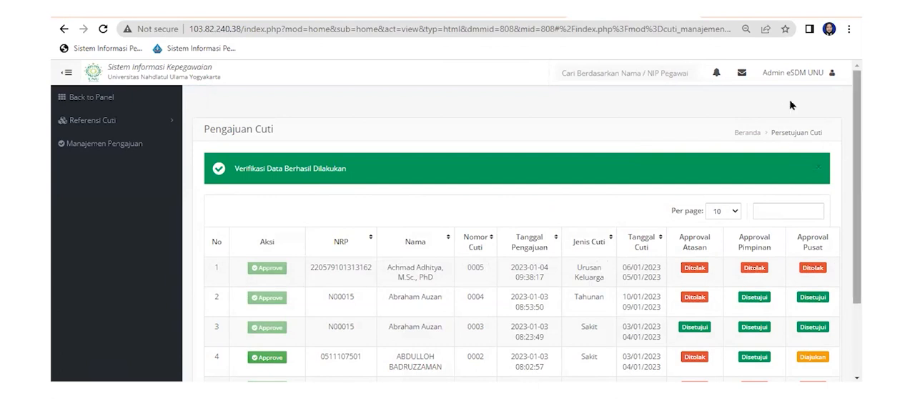
Log out of the administrator account and log back in with the saved employee account, completing the captcha check
left_click(790, 73)
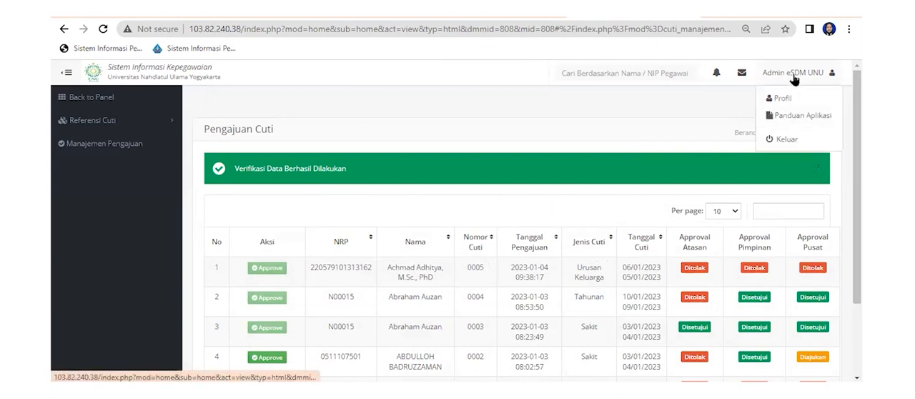
left_click(785, 139)
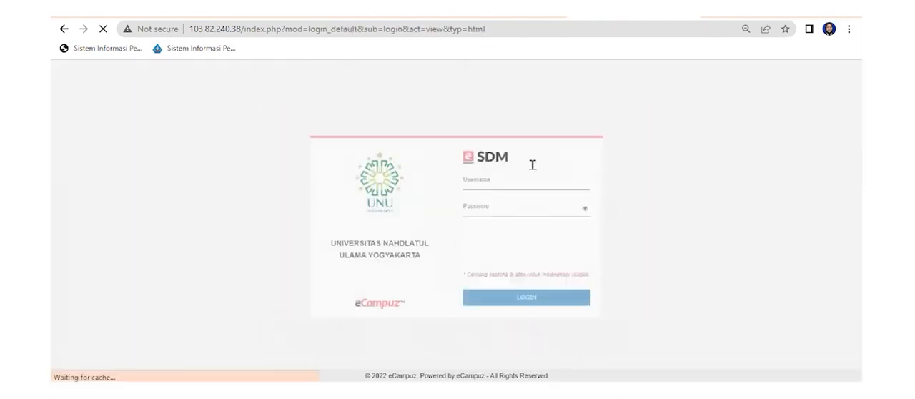
left_click(530, 173)
type("N")
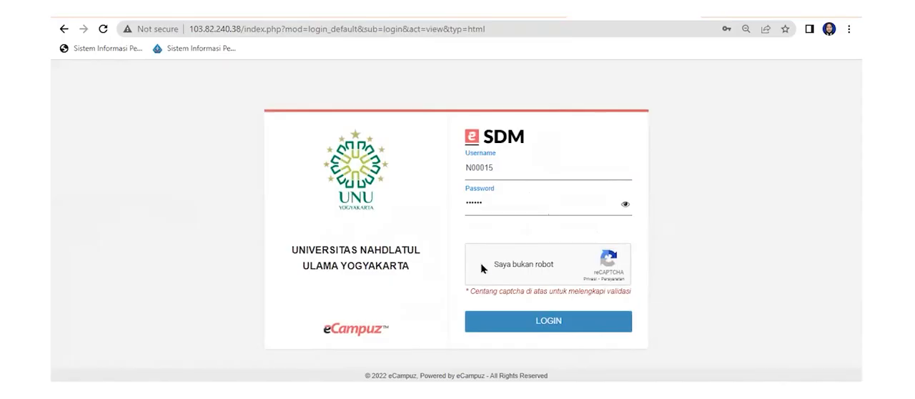
left_click(481, 263)
left_click(487, 321)
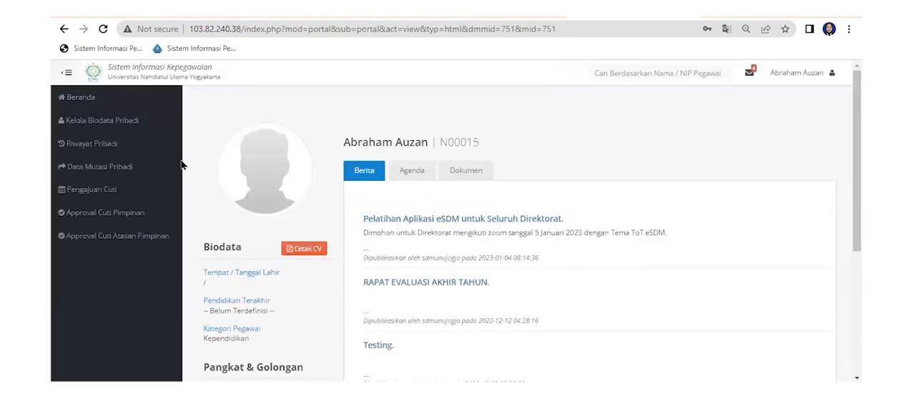
Check the Urusan Keluarga request's approval statuses in Approval Cuti Atasan Pimpinan, then return to Beranda
left_click(126, 236)
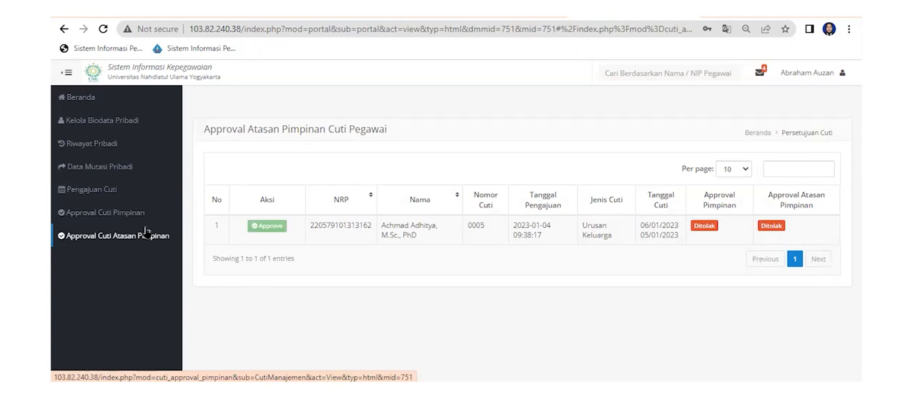
left_click(96, 97)
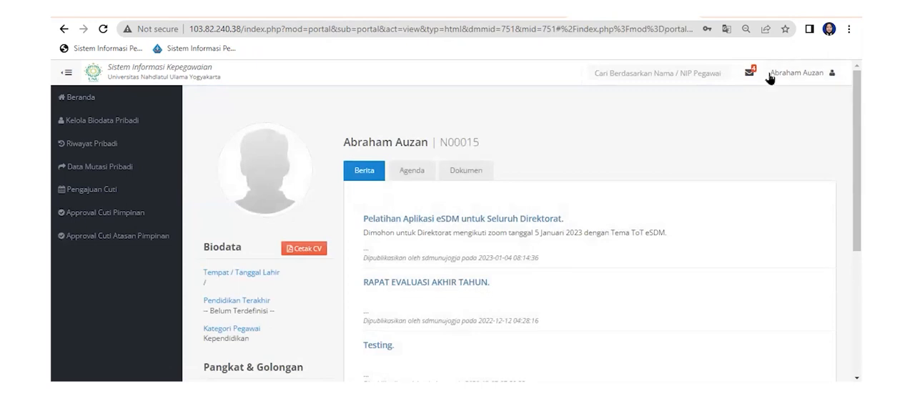
View the account's Profil Pengguna page with its profile and password options, and go back to Beranda
left_click(816, 71)
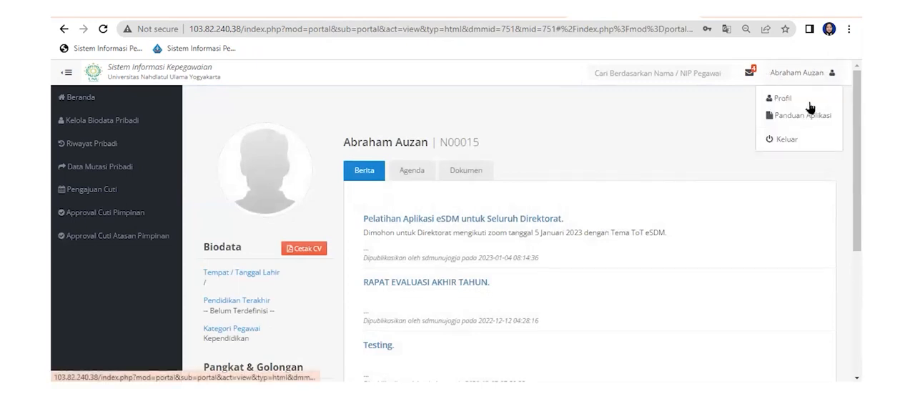
left_click(782, 98)
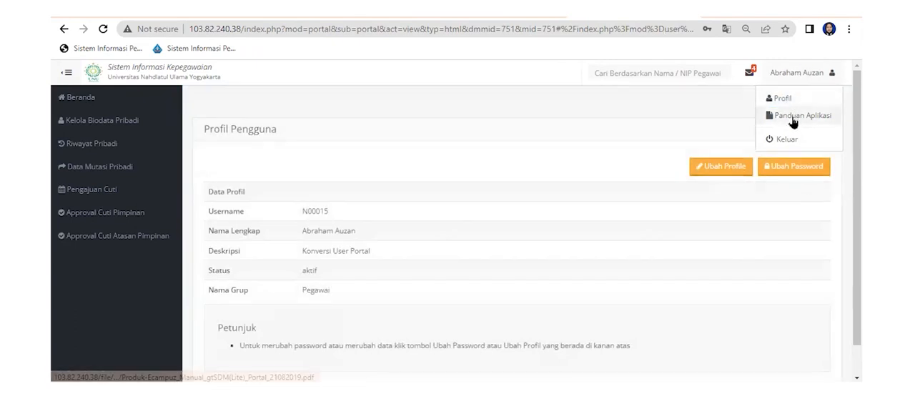
left_click(694, 110)
left_click(113, 106)
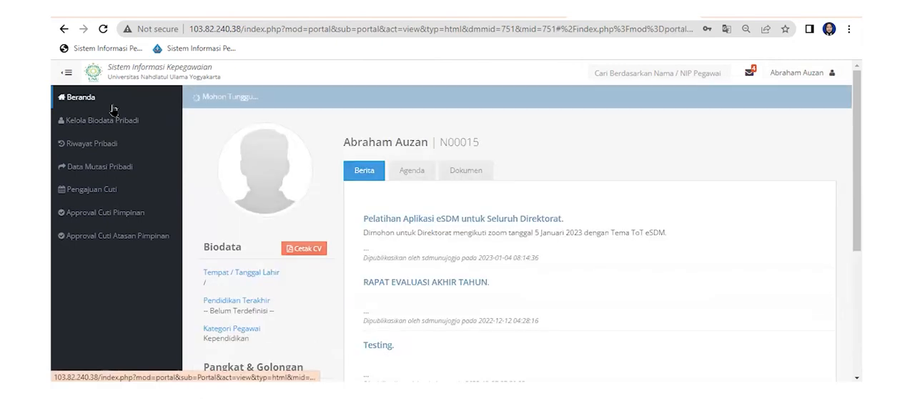